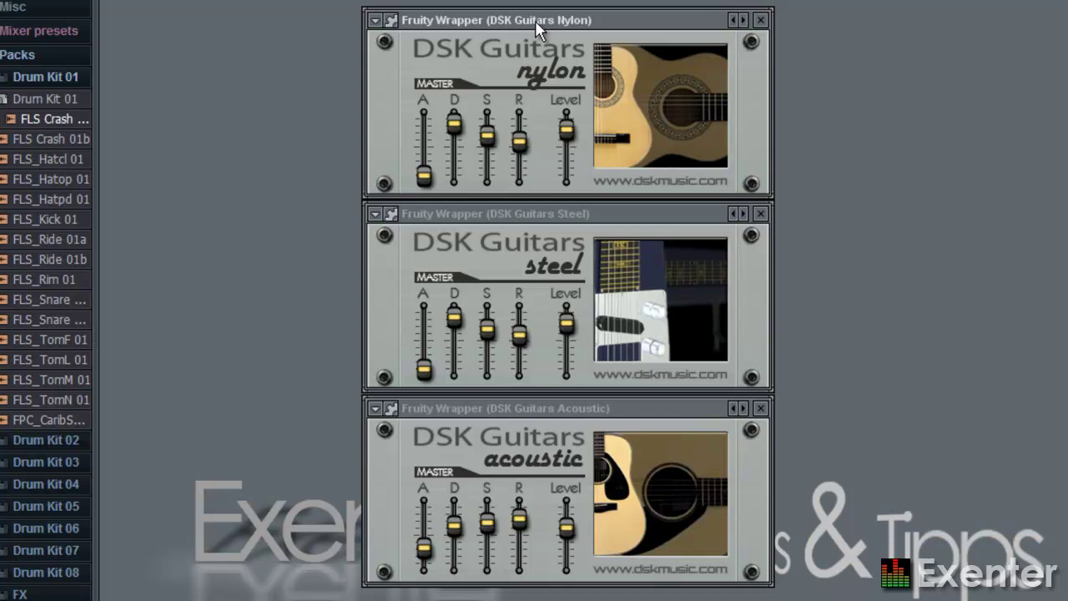
# Bring the DSK Guitars Steel and DSK Guitars Acoustic instruments into focus one after the other to audition them
pyautogui.click(526, 218)
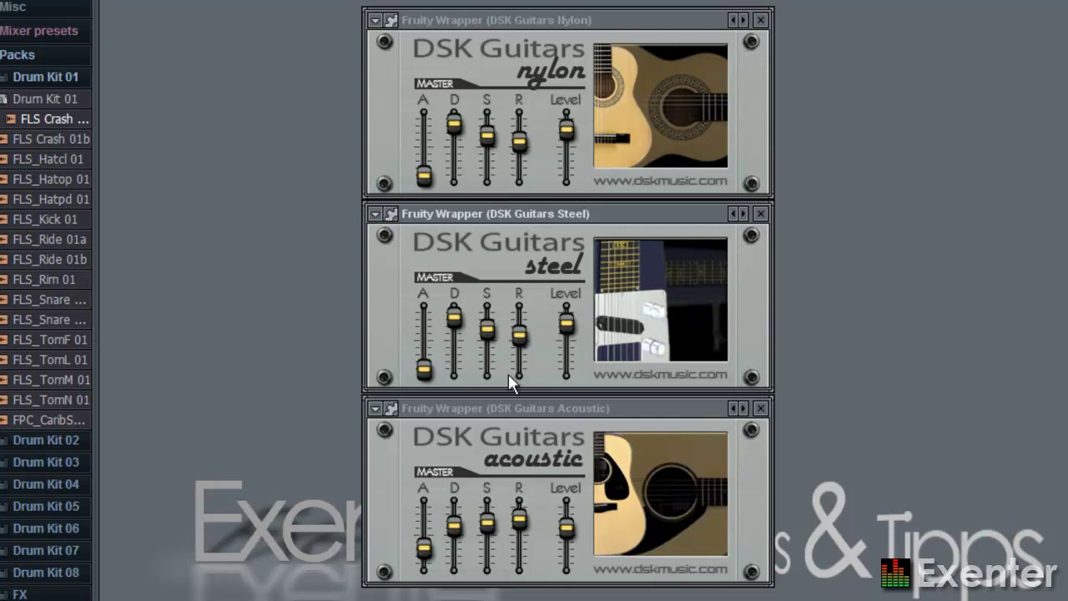
pyautogui.click(517, 411)
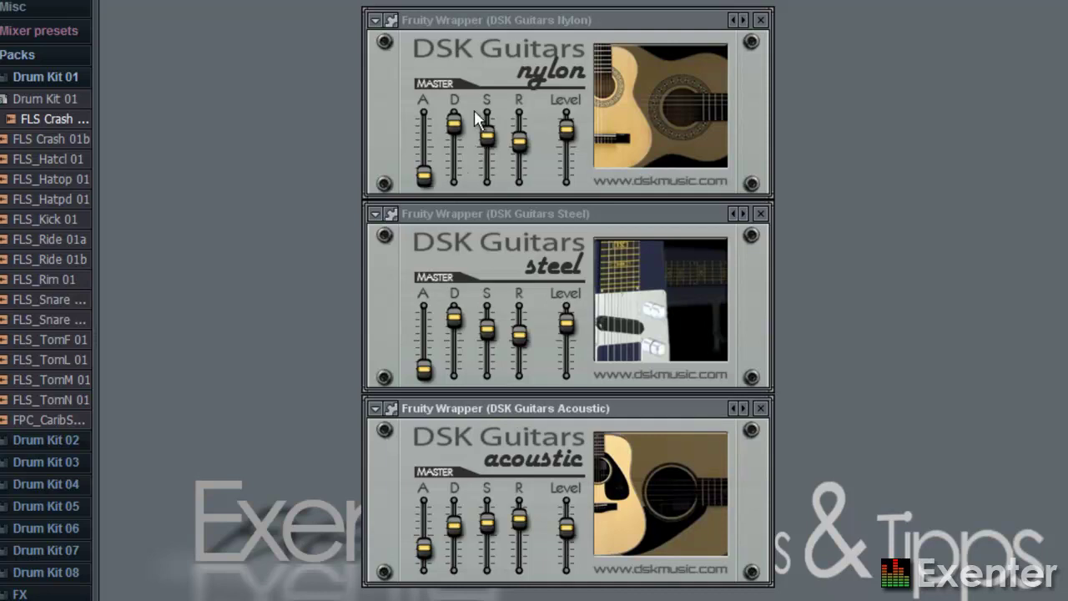
# Slightly raise the decay, sustain, release and level of the DSK Guitars Nylon instrument
pyautogui.moveTo(424, 175); pyautogui.dragTo(453, 239)
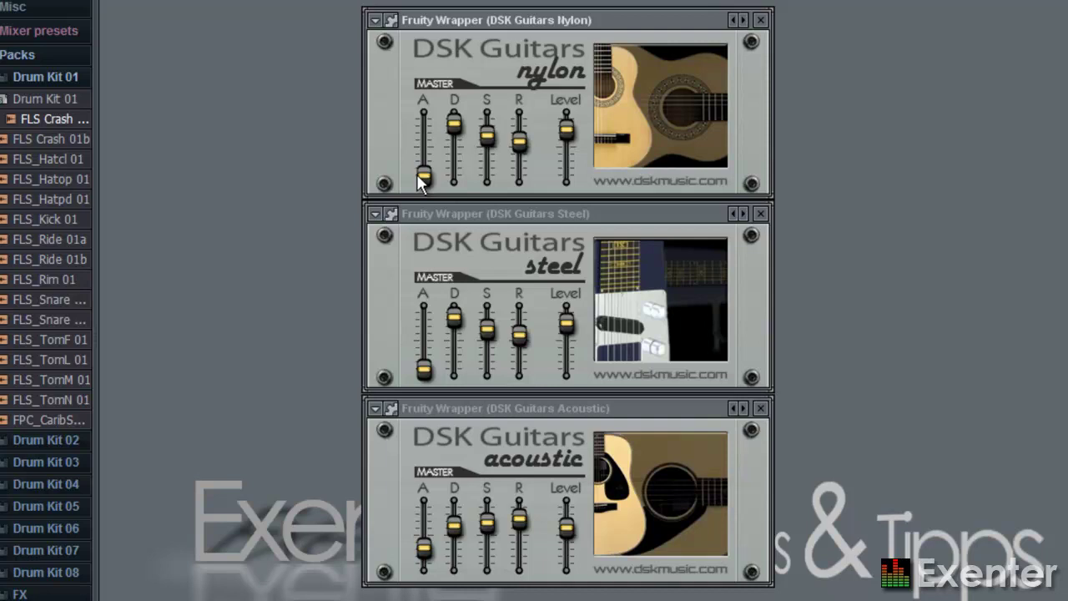
pyautogui.moveTo(456, 119); pyautogui.dragTo(456, 189)
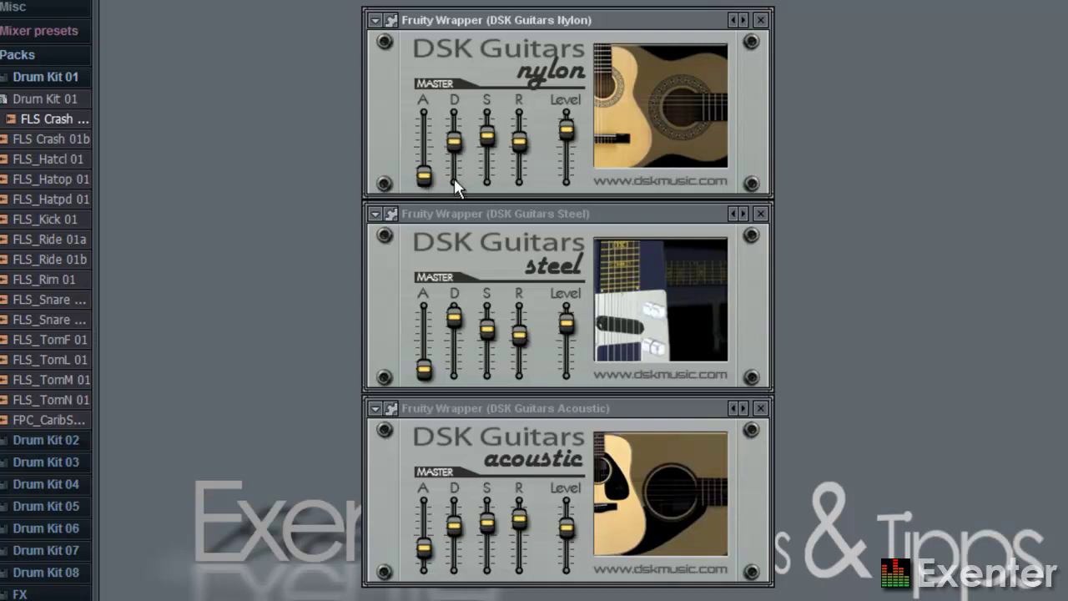
pyautogui.moveTo(445, 105); pyautogui.dragTo(528, 120)
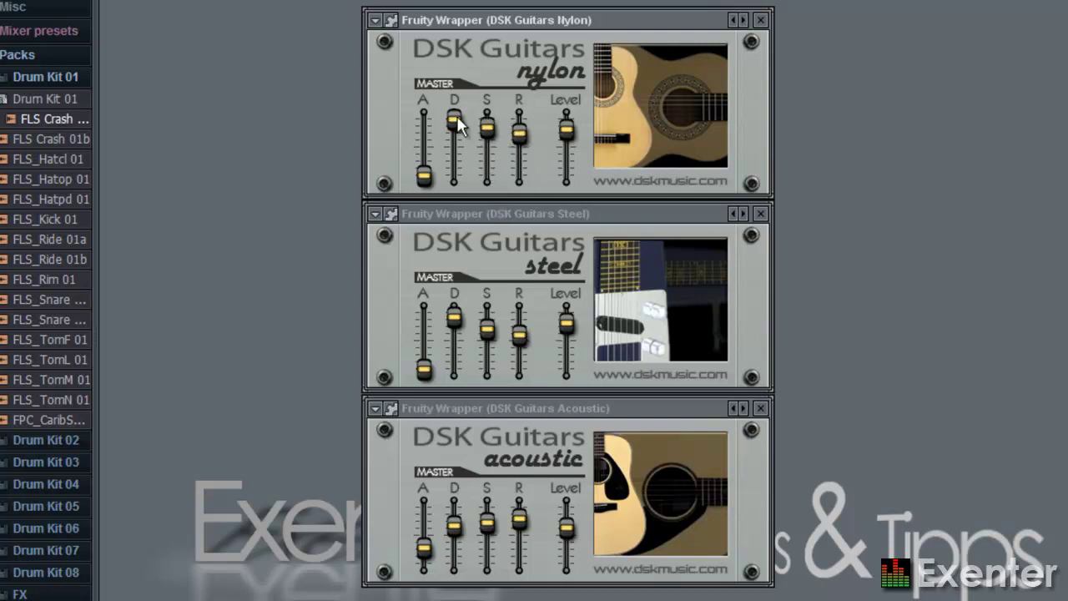
pyautogui.moveTo(565, 134)
pyautogui.mouseDown()
pyautogui.moveTo(579, 203)
pyautogui.moveTo(558, 88)
pyautogui.moveTo(583, 189)
pyautogui.moveTo(568, 123)
pyautogui.mouseUp()
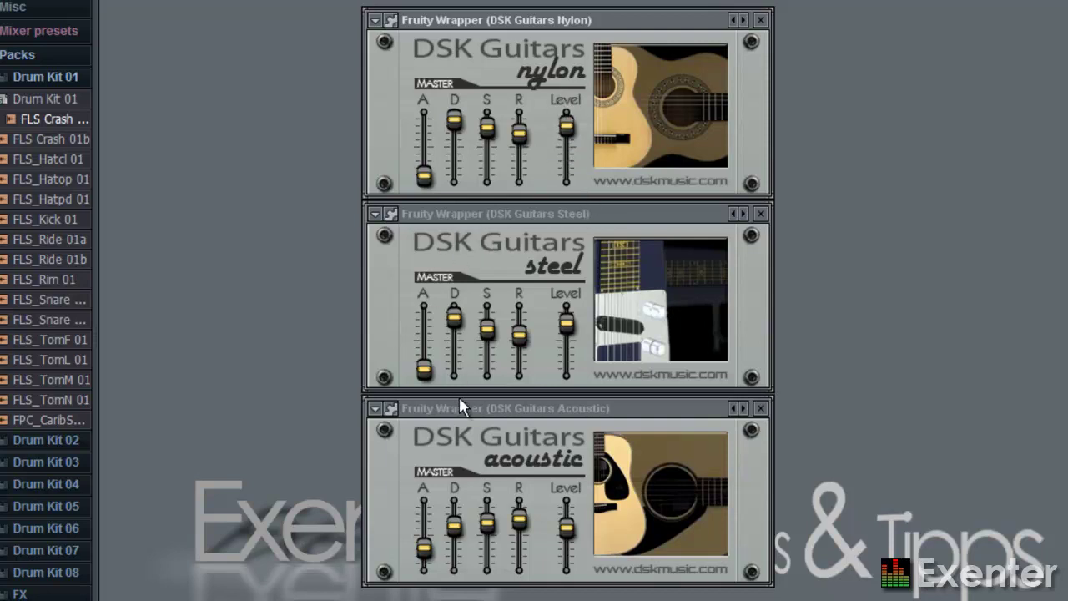
# Look through the preset choices of the DSK Guitars Steel instrument, including its single preset and Randomize
pyautogui.click(499, 452)
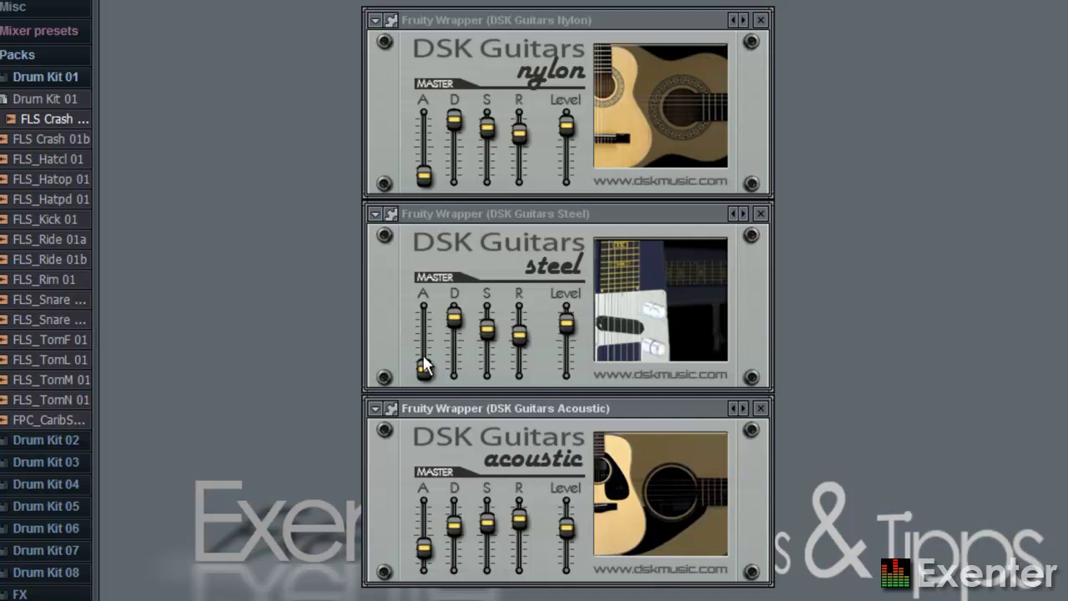
pyautogui.click(377, 216)
pyautogui.moveTo(454, 263)
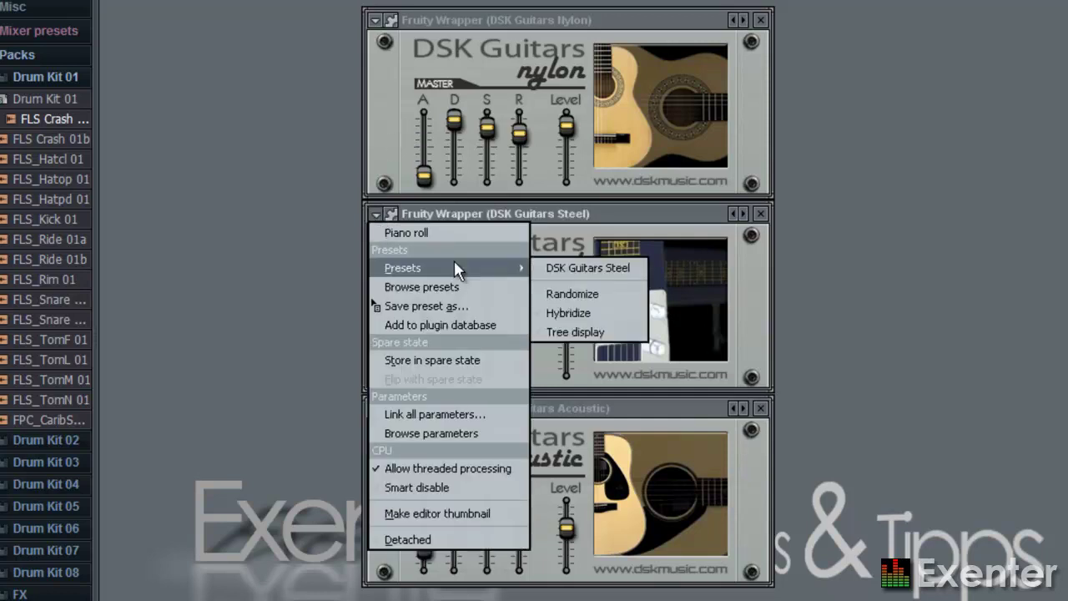
pyautogui.click(588, 268)
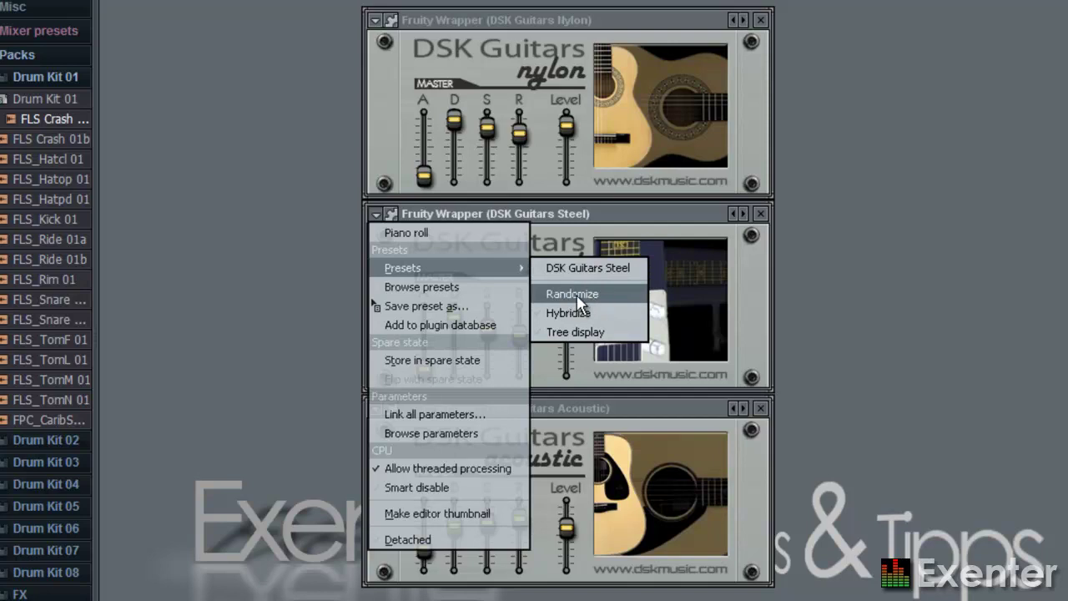
pyautogui.click(582, 296)
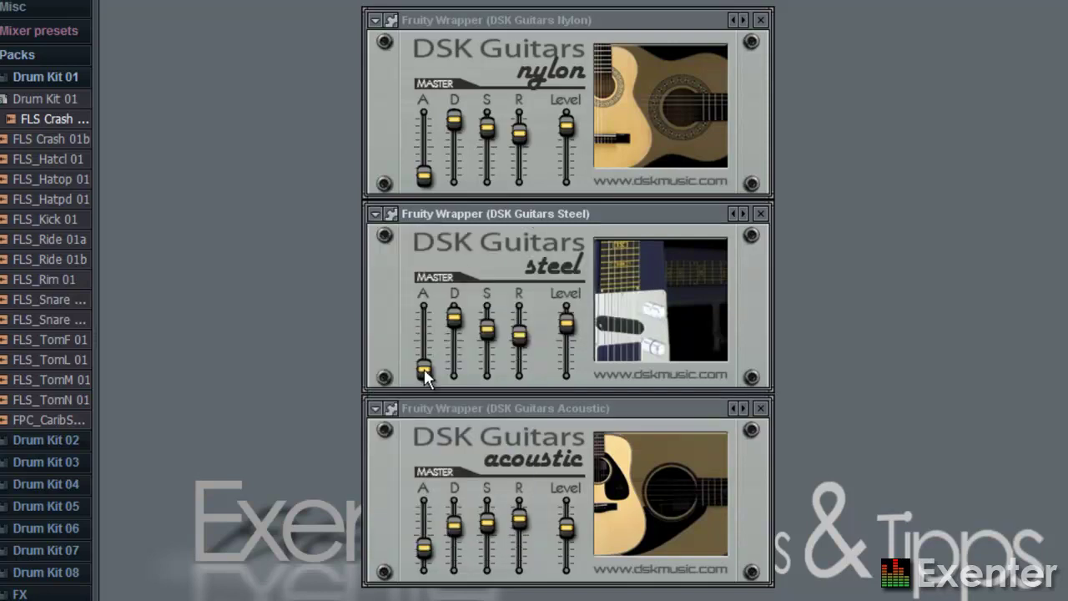
# Raise the attack and lower the decay of DSK Guitars Steel, and try reapplying its DSK Guitars Steel preset
pyautogui.moveTo(424, 369); pyautogui.dragTo(473, 357)
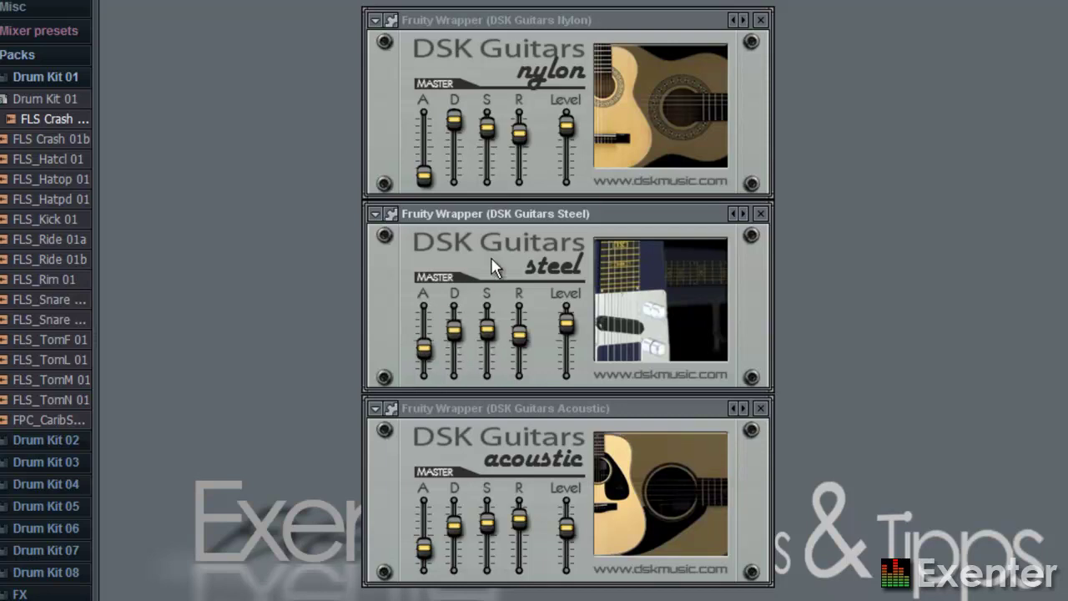
pyautogui.click(376, 216)
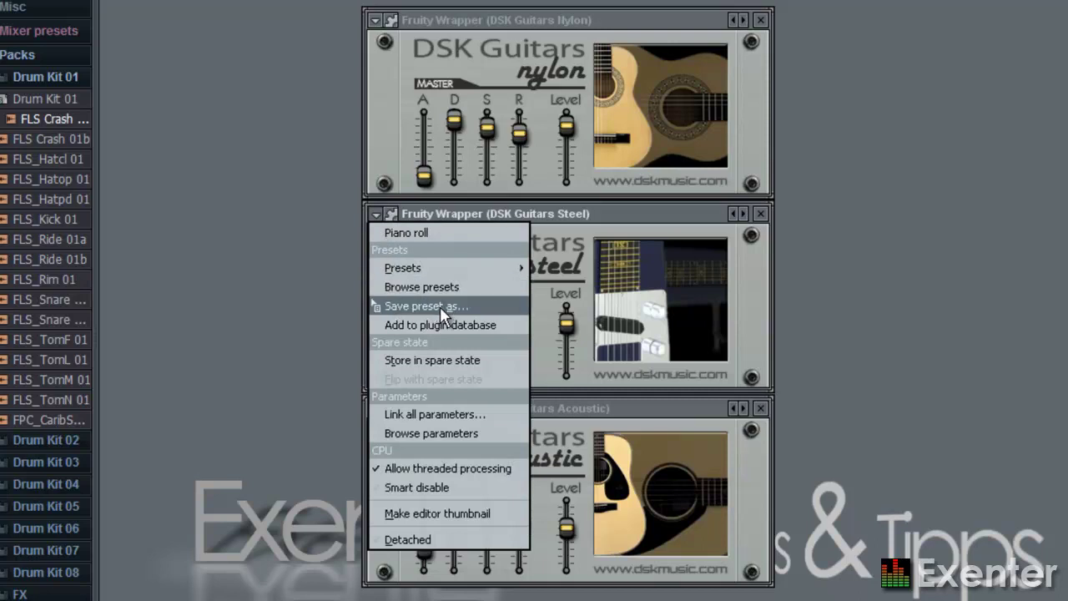
pyautogui.moveTo(464, 263)
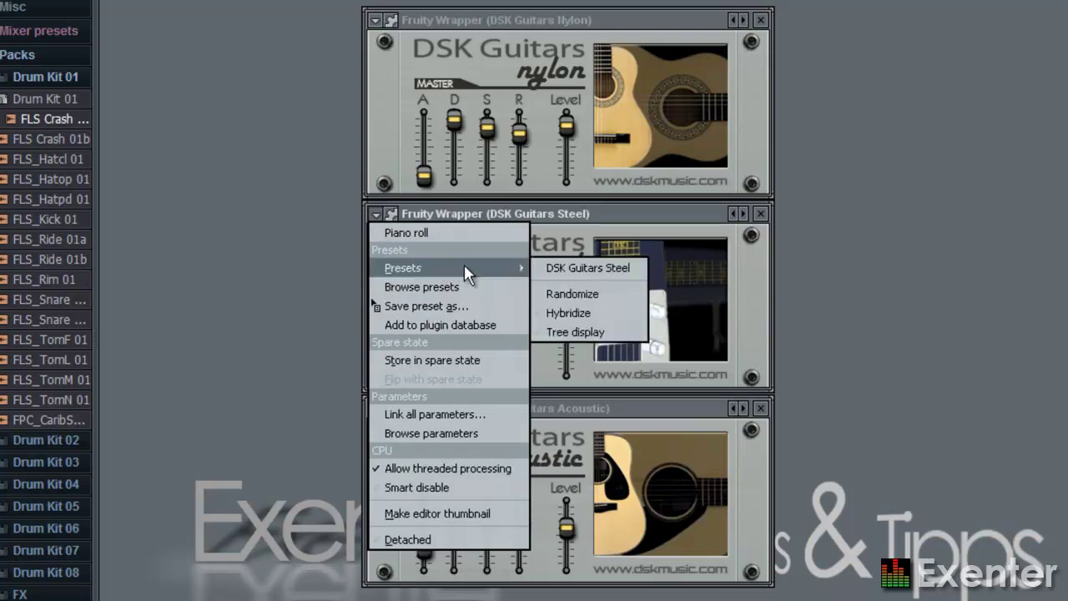
pyautogui.click(594, 278)
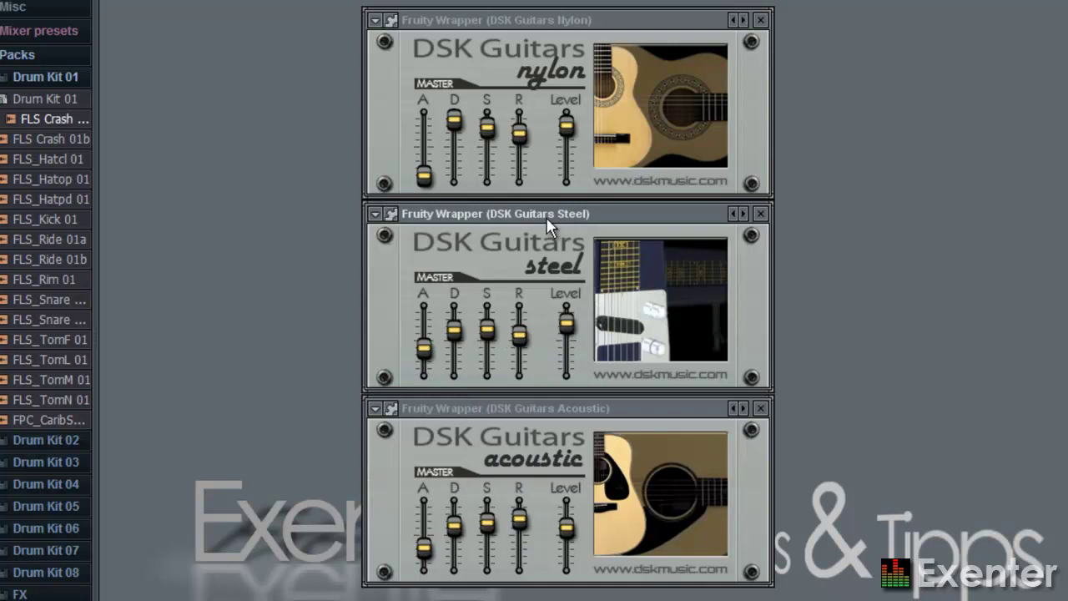
# Add a Sytrus channel alongside the DSK guitars and load its Acoustic nylon preset
pyautogui.click(402, 163)
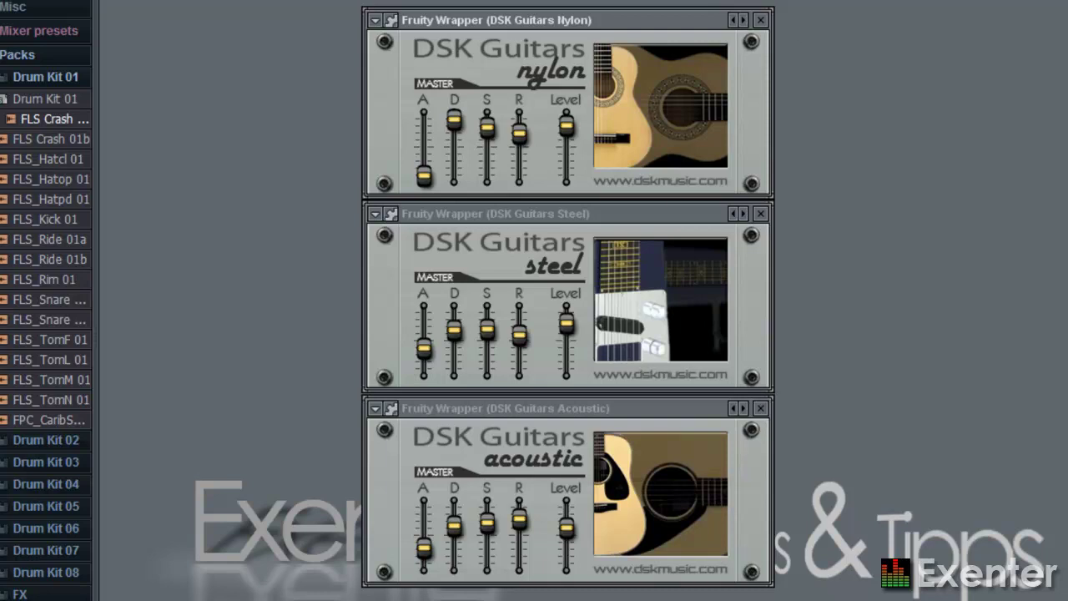
pyautogui.press('F6')
pyautogui.rightClick(811, 432)
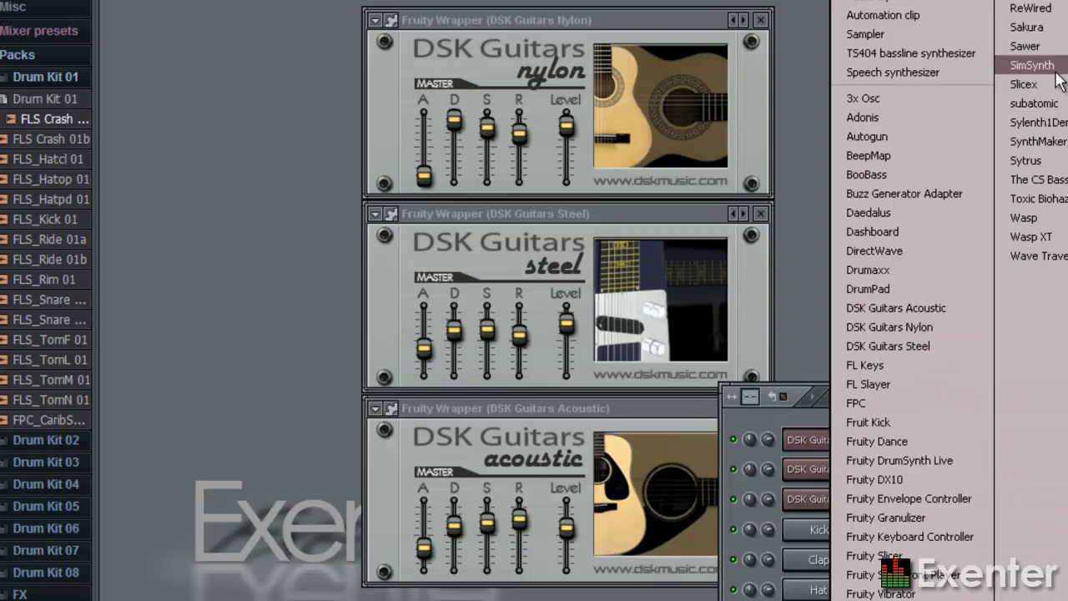
pyautogui.click(1039, 159)
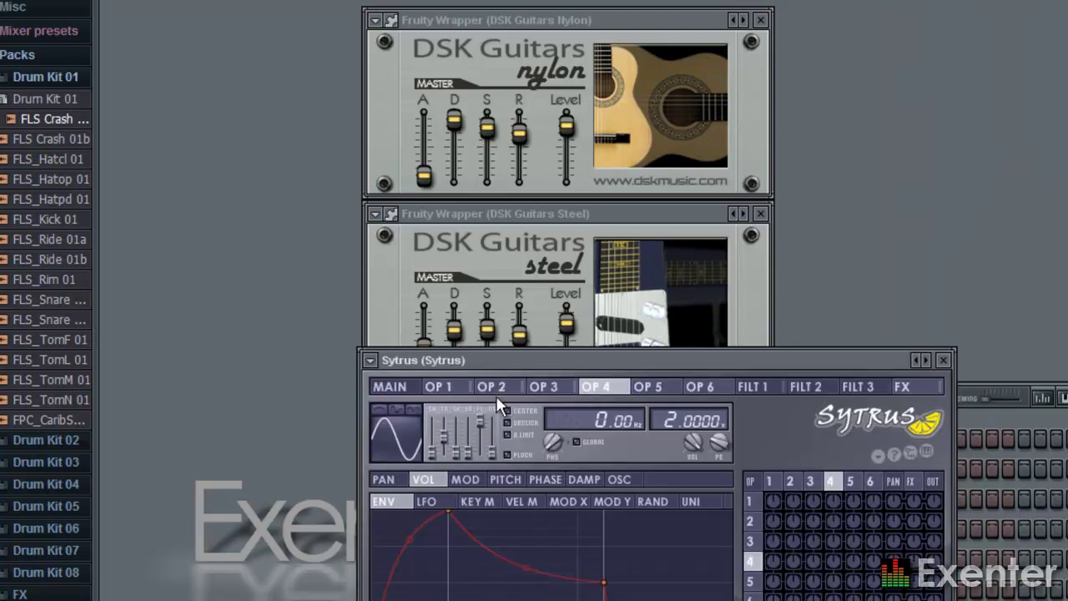
pyautogui.click(381, 367)
pyautogui.moveTo(454, 373)
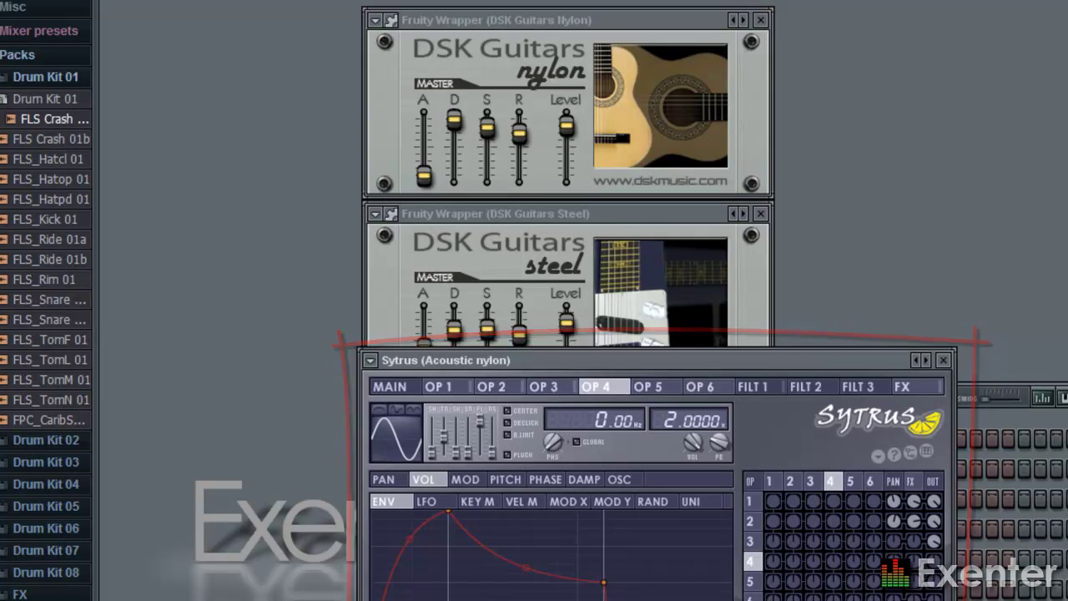
# Alternate between DSK Guitars Nylon and the Sytrus Acoustic nylon preset to compare their sounds
pyautogui.click(504, 18)
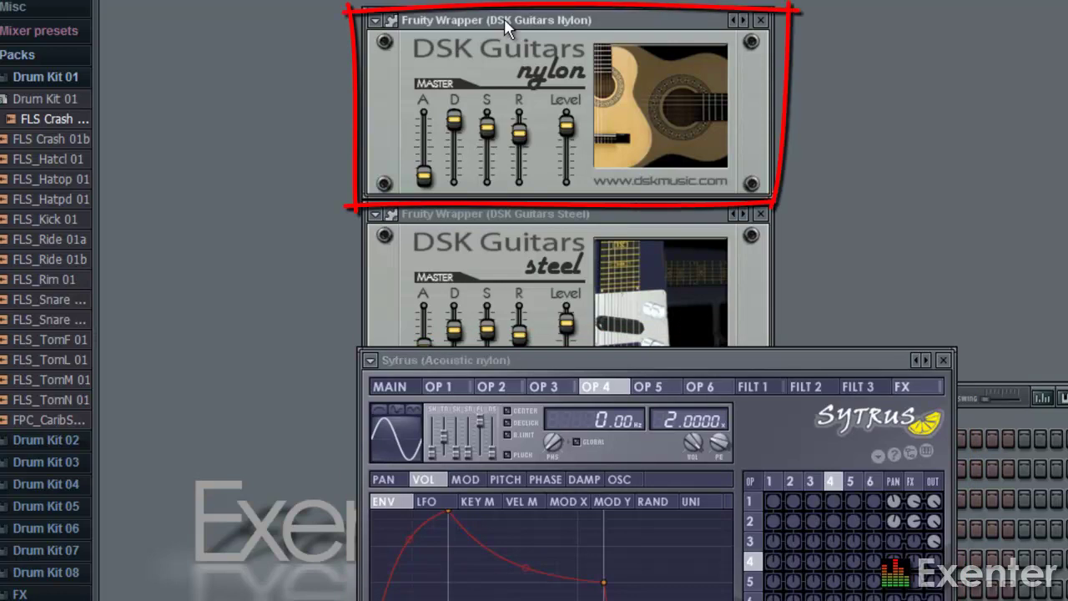
pyautogui.click(479, 362)
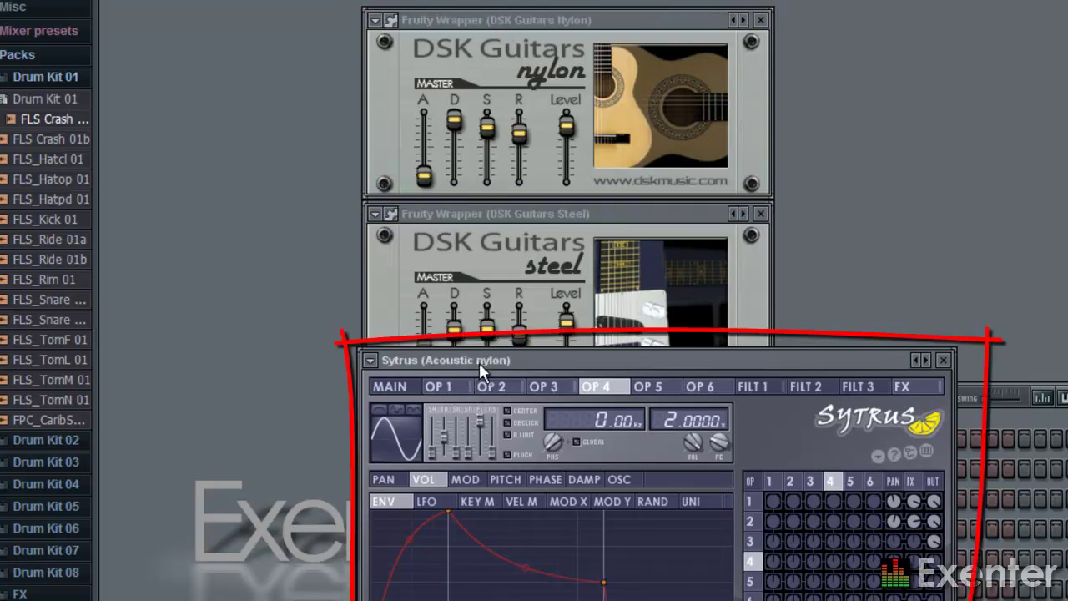
pyautogui.click(518, 23)
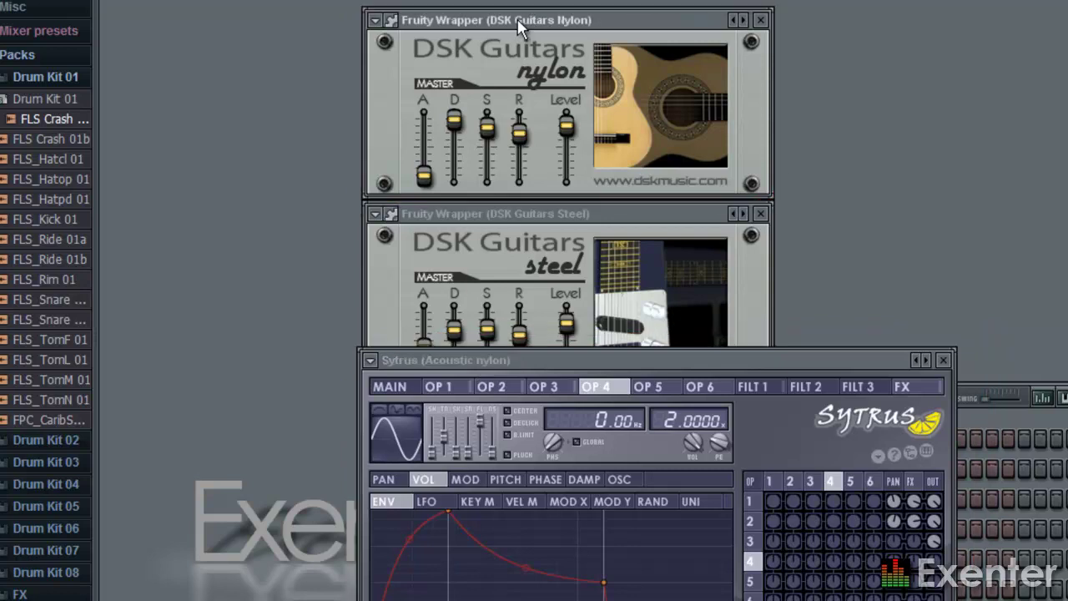
# Load the Acoustic steel preset in Sytrus
pyautogui.click(371, 360)
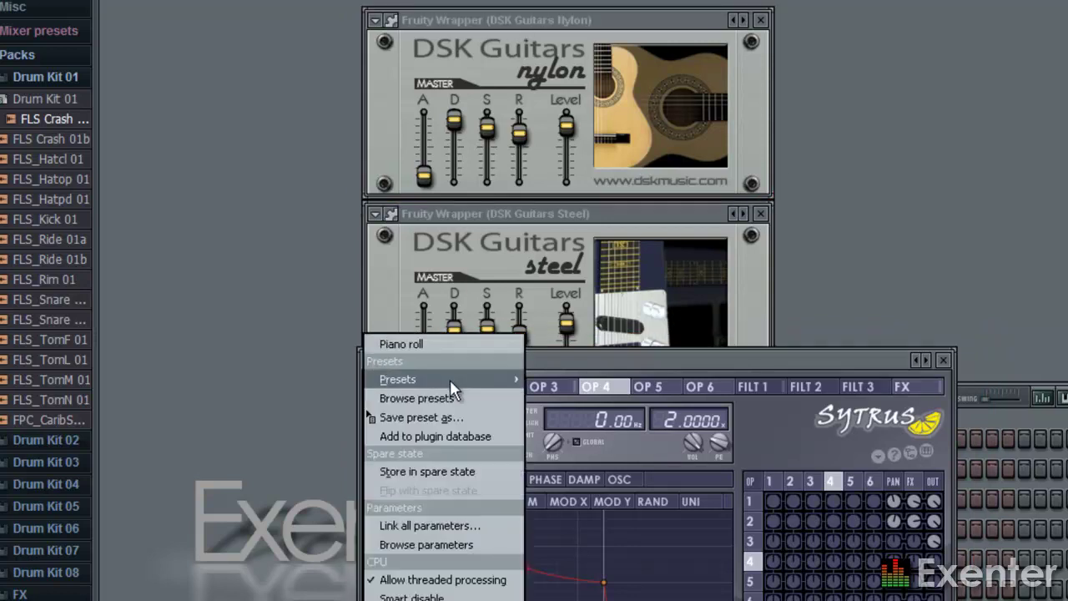
pyautogui.moveTo(392, 378)
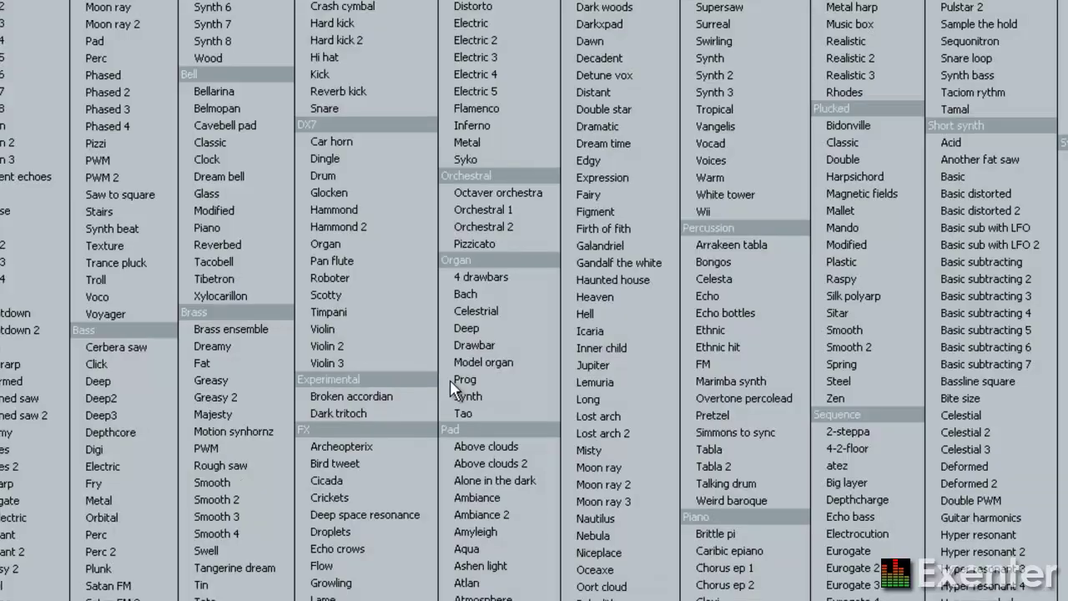
pyautogui.click(513, 3)
# Alternate between DSK Guitars Steel and the Sytrus Acoustic steel preset to compare their sounds, repositioning the Sytrus window
pyautogui.click(498, 219)
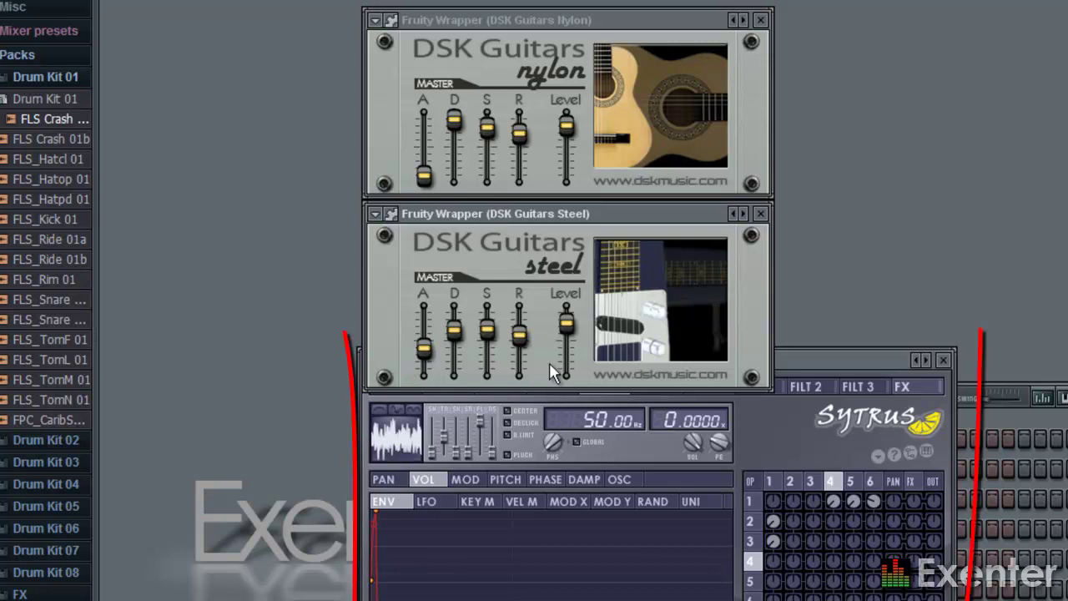
pyautogui.click(871, 364)
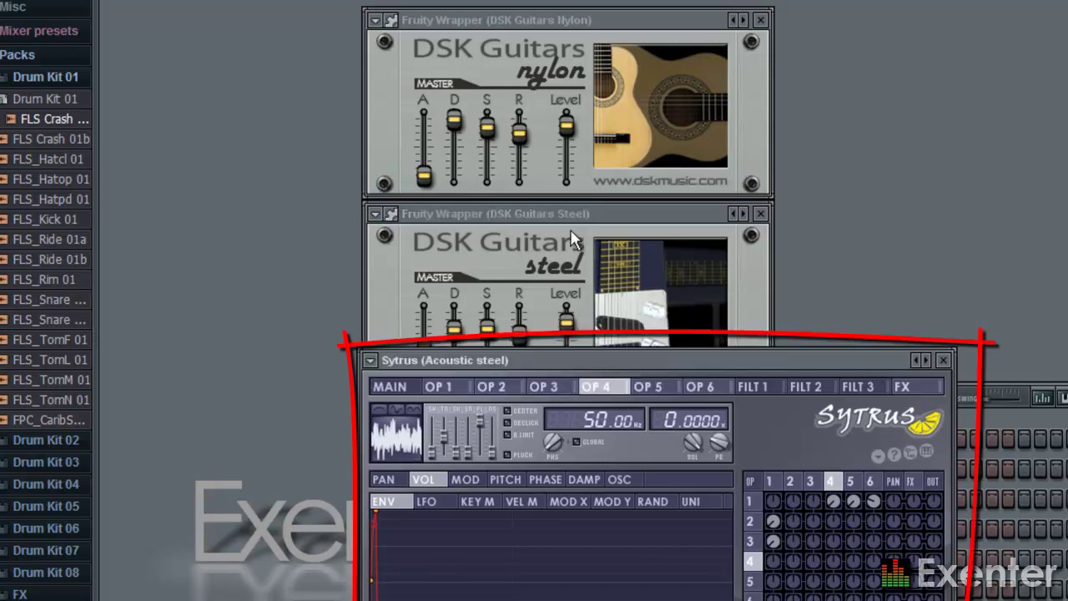
pyautogui.moveTo(688, 376)
pyautogui.mouseDown()
pyautogui.moveTo(553, 297)
pyautogui.moveTo(648, 226)
pyautogui.mouseUp()
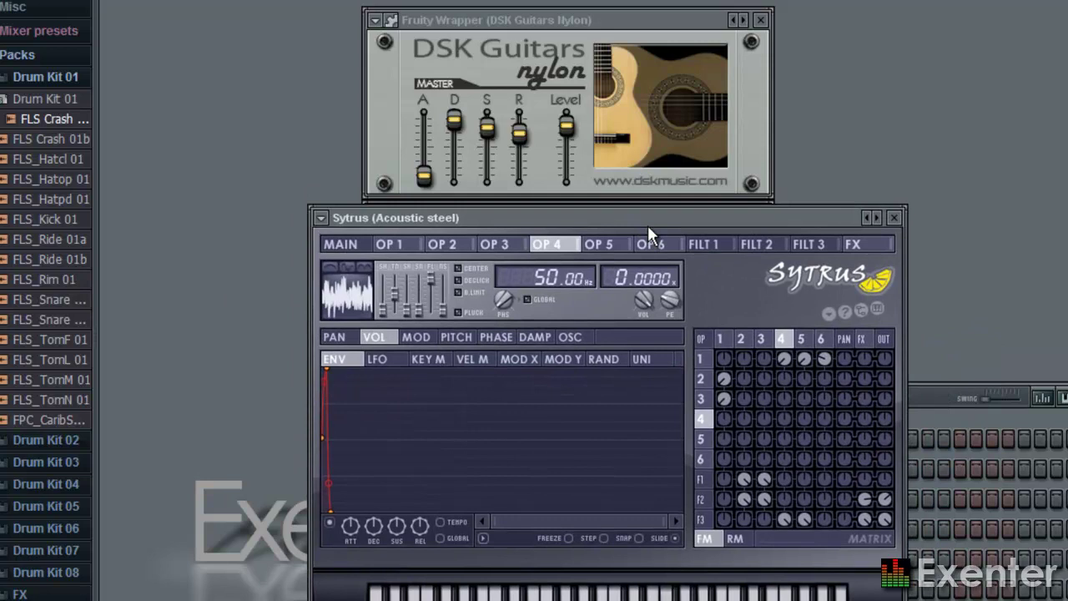
pyautogui.click(577, 212)
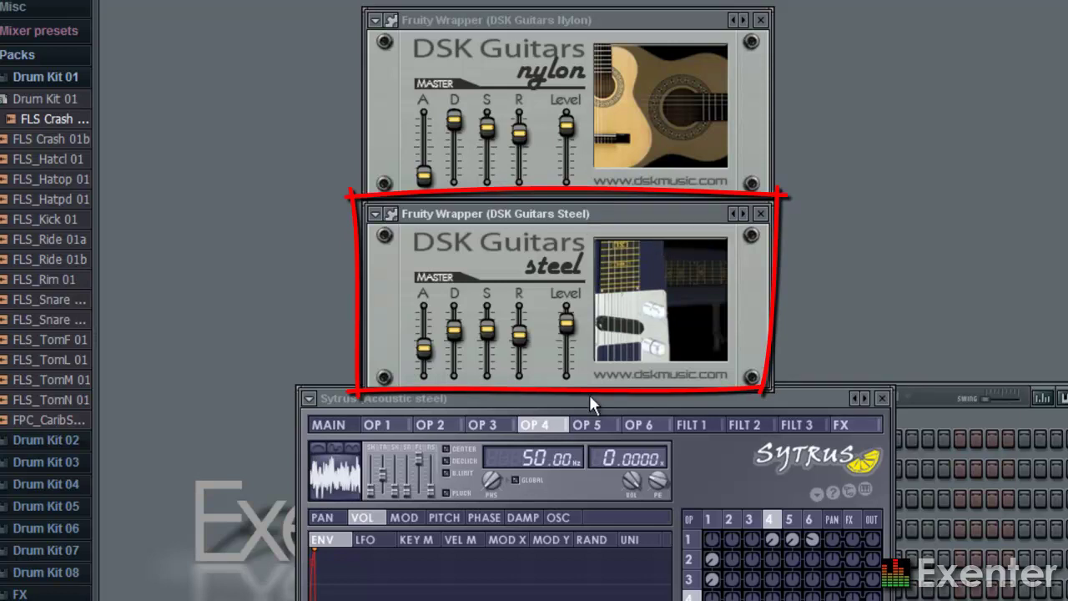
pyautogui.moveTo(584, 400); pyautogui.dragTo(582, 265)
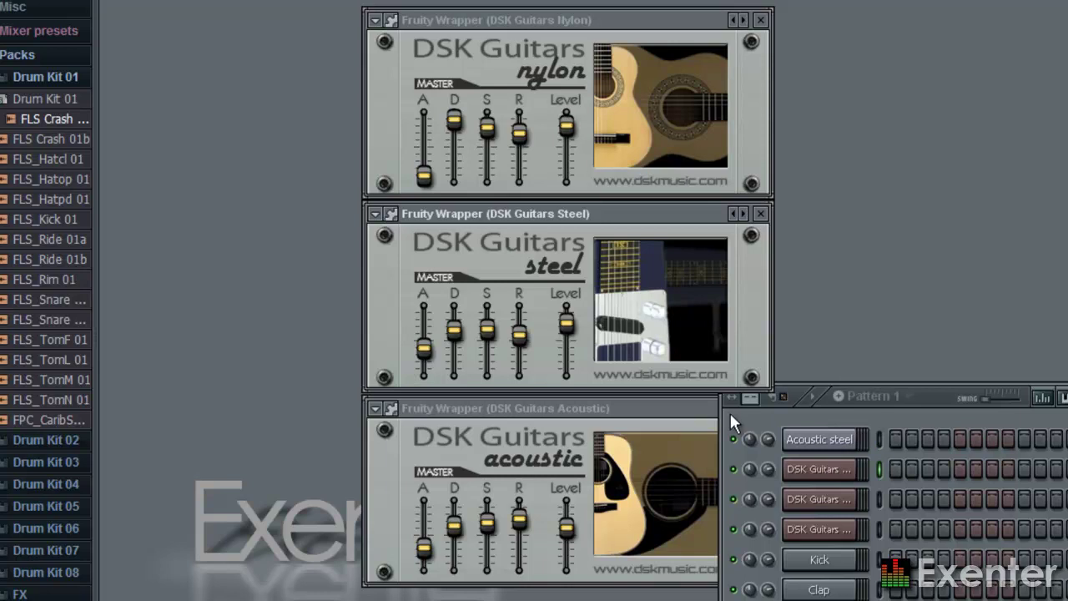
# Delete the Sytrus Acoustic steel channel and confirm the deletion
pyautogui.rightClick(828, 455)
pyautogui.click(910, 597)
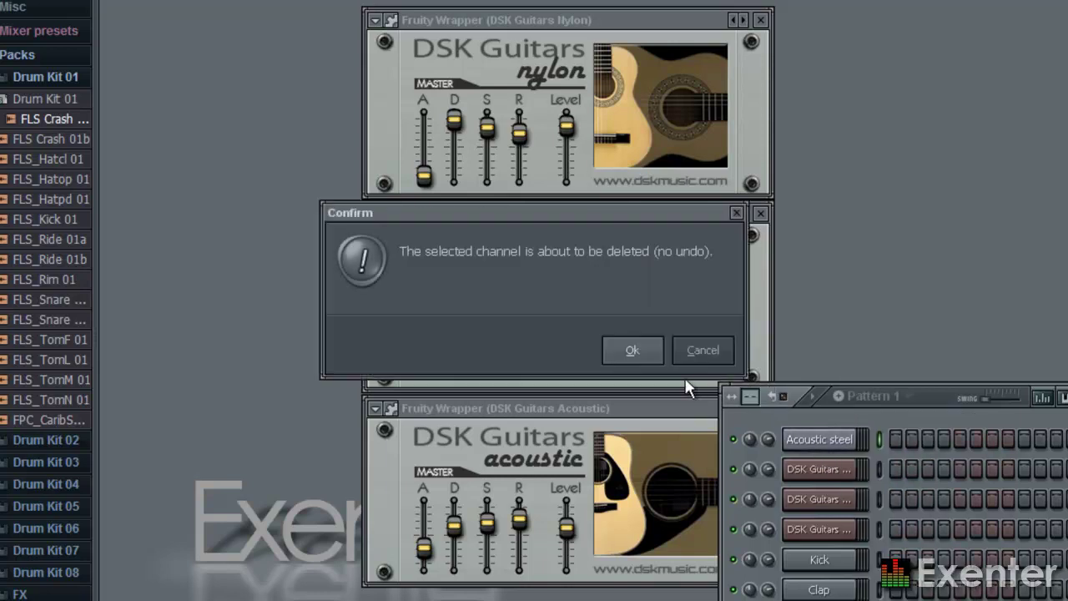
pyautogui.click(633, 351)
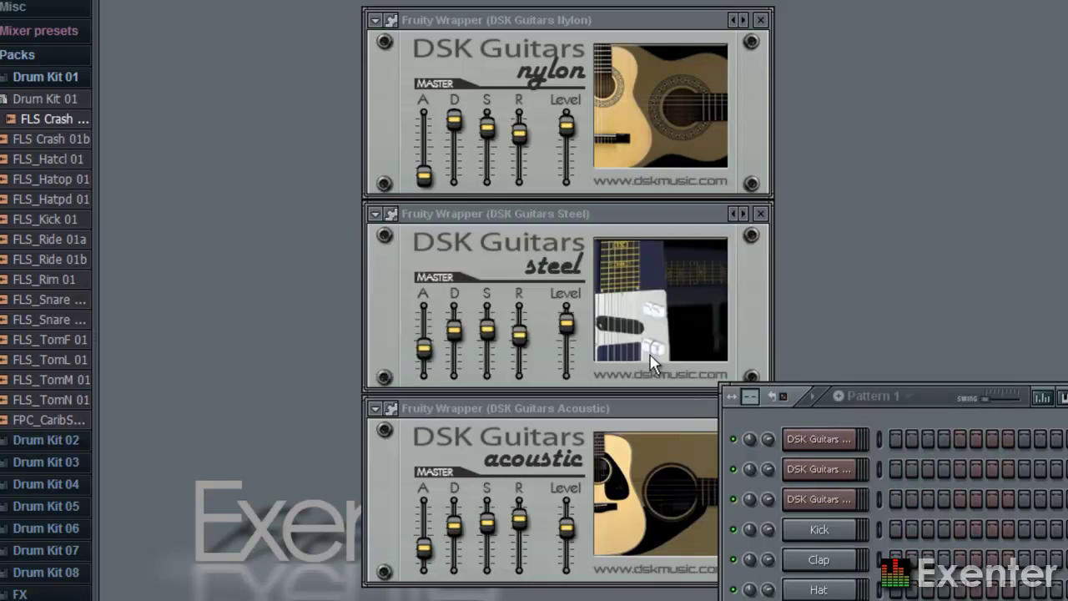